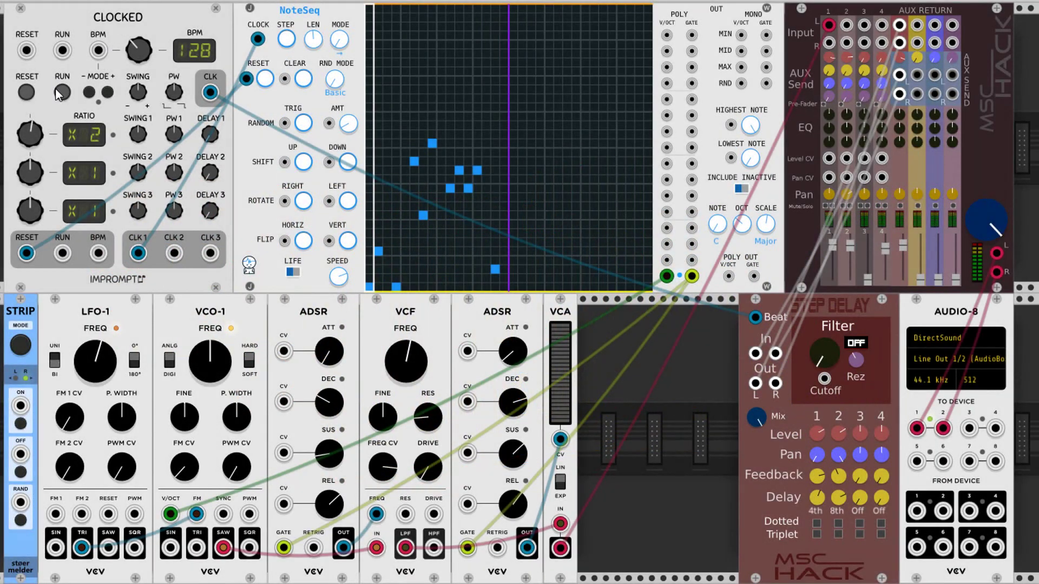
Play the patch briefly, then nudge the Clocked and VCA modules along the rail
left_click(61, 93)
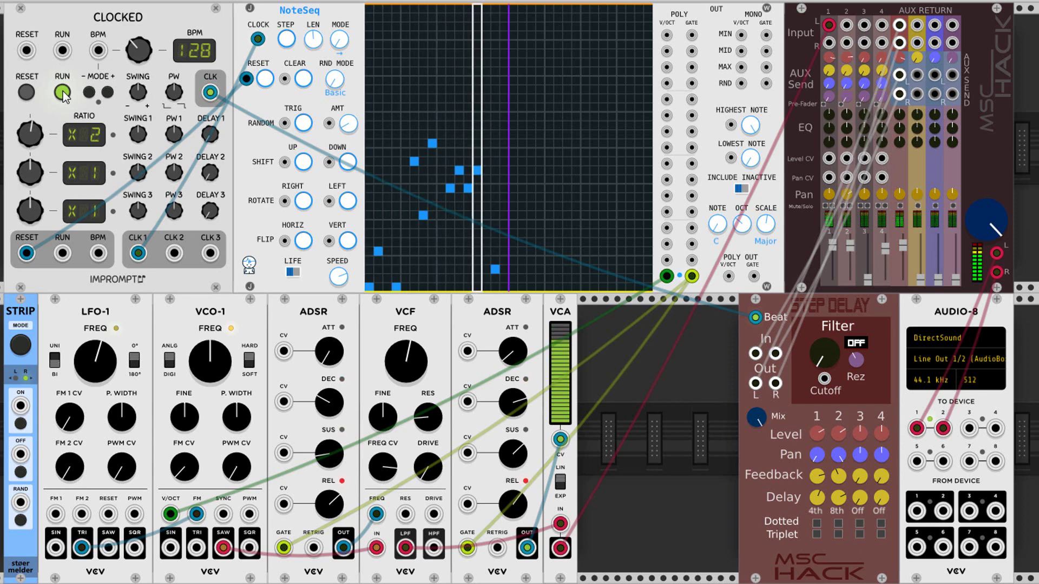
left_click(62, 93)
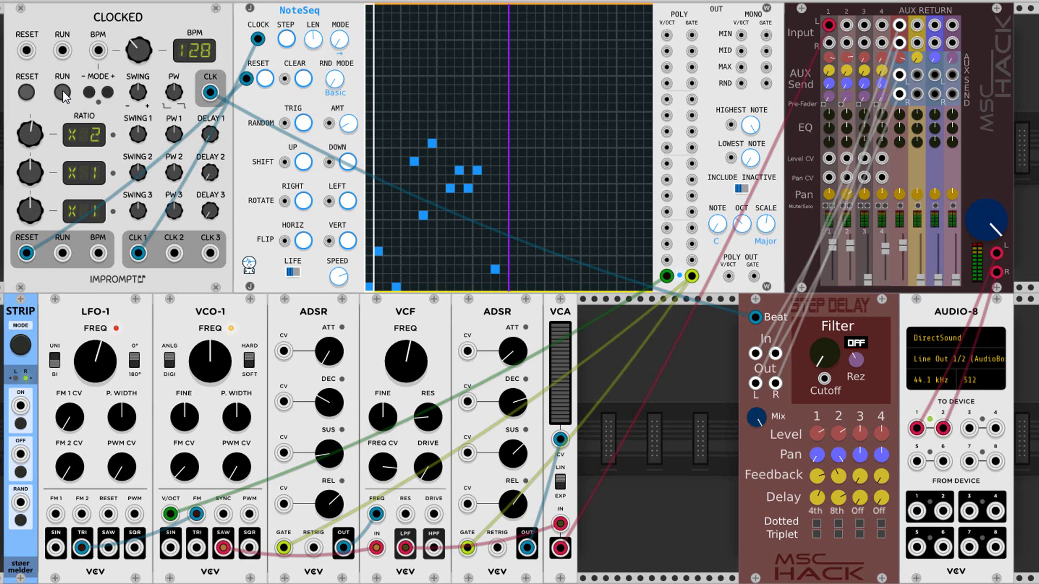
scroll(63, 91, "left", 1)
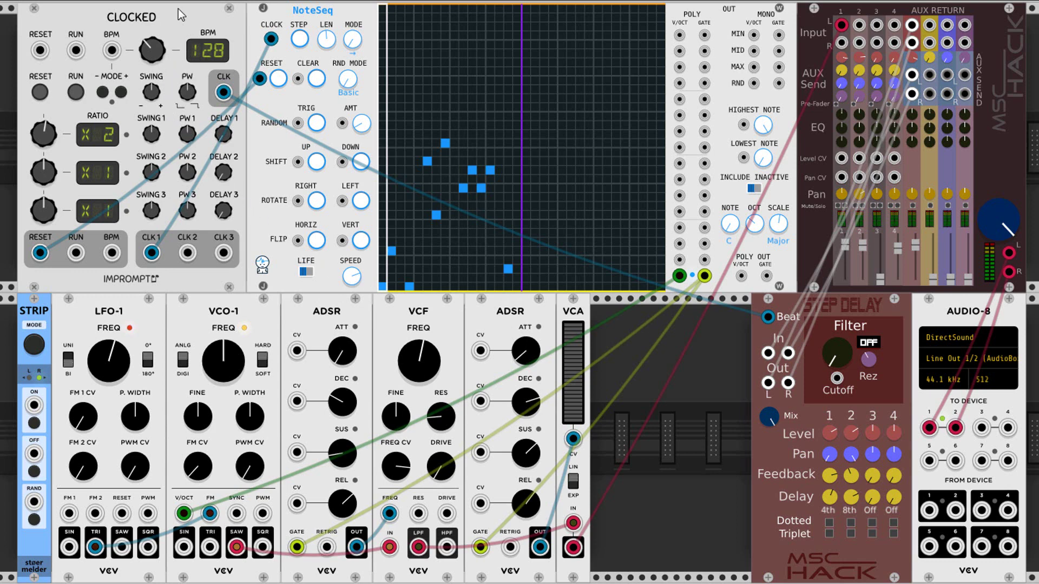
mouse_move(177, 8)
left_mouse_down()
mouse_move(111, 12)
mouse_move(190, 12)
left_mouse_up()
left_click_drag(579, 310, 556, 309)
Pull a cable from CLK 3 and toggle NoteSeq's LIFE mode on and back off
left_click_drag(226, 260, 279, 261)
left_click(302, 270)
left_click(302, 269)
Patch CLK 2 to LFO-1 and VCO-1, then pull the cable back out of VCO-1's SYNC
left_click_drag(187, 253, 217, 306)
left_click_drag(187, 257, 234, 269)
left_click_drag(186, 253, 96, 513)
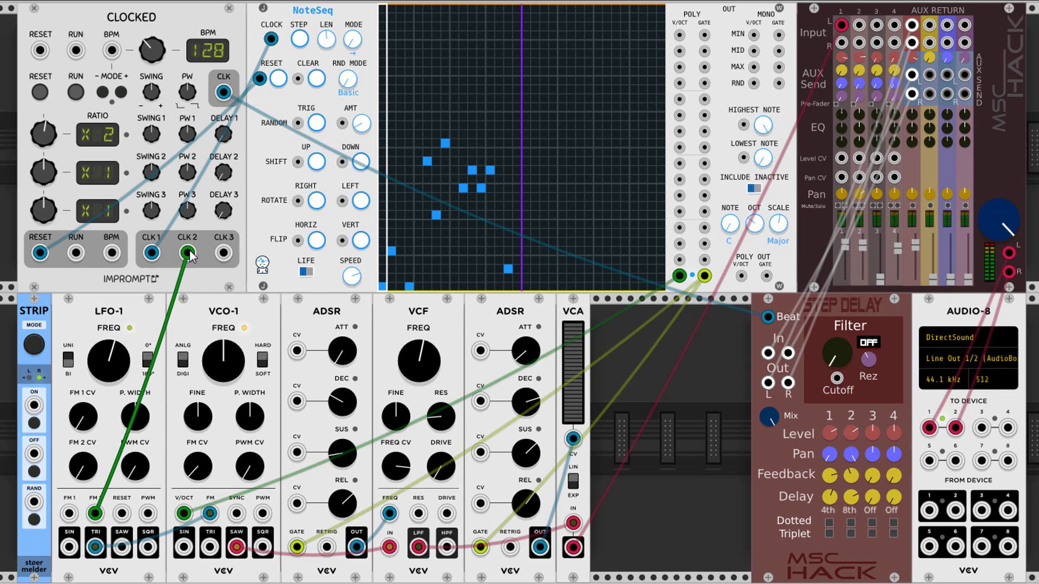
left_click_drag(190, 249, 241, 512)
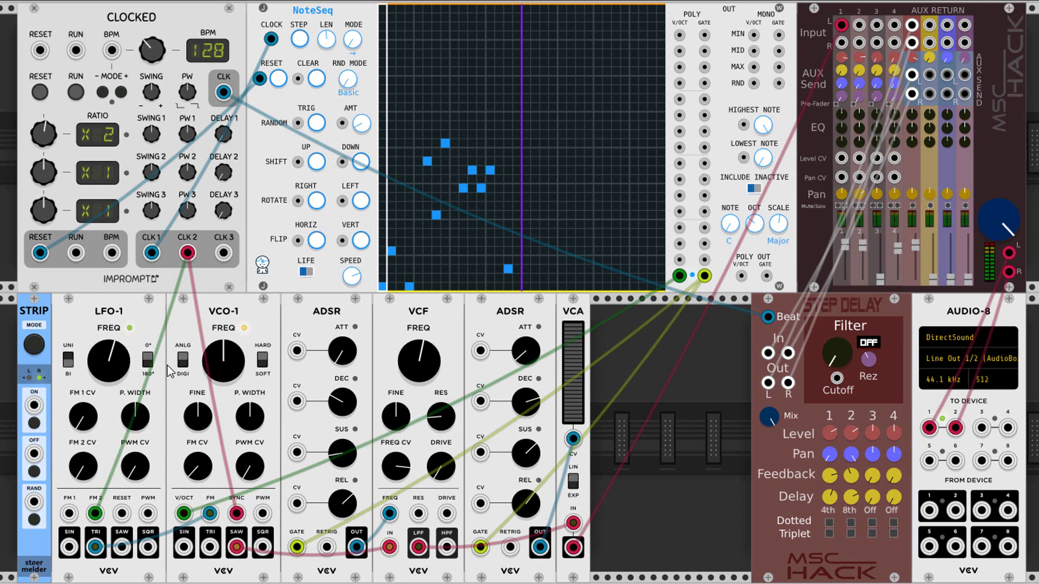
left_click_drag(189, 248, 122, 513)
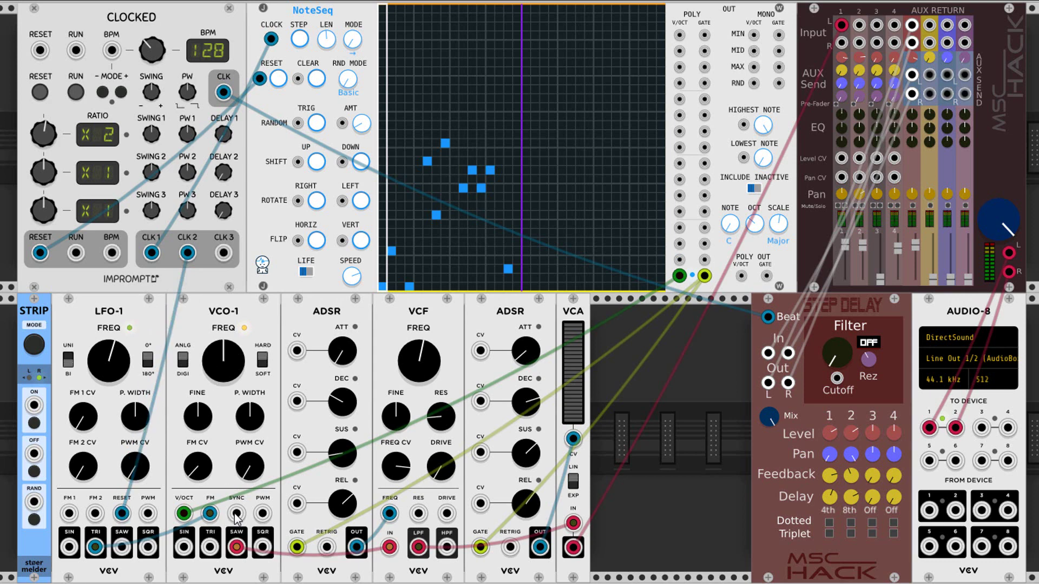
left_click_drag(236, 513, 175, 278)
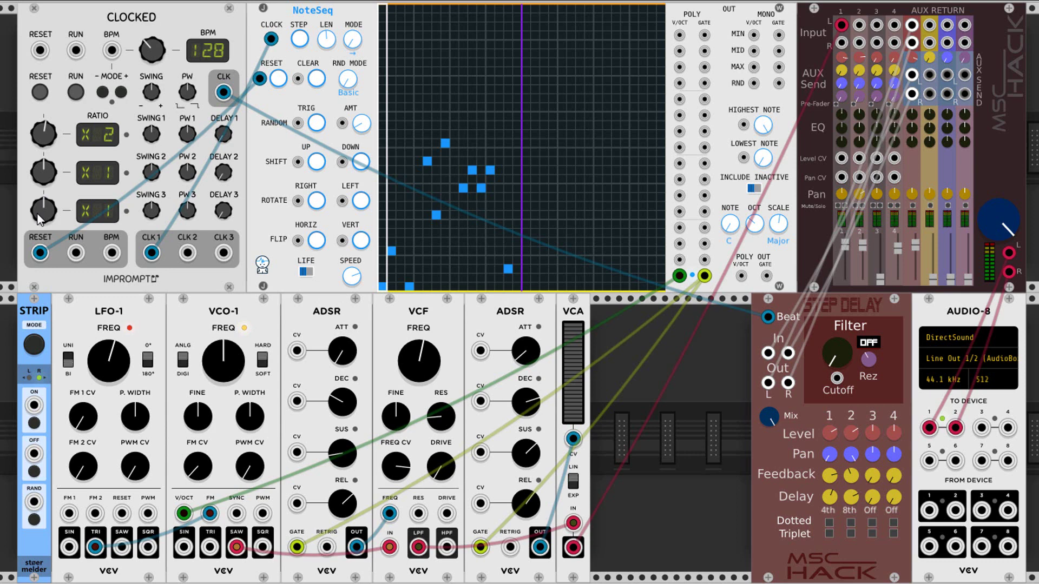
Try the third clock ratio at 2,5 and /13, reset it to X 1, and view its options
mouse_move(40, 218)
left_mouse_down()
mouse_move(40, 276)
mouse_move(38, 214)
left_mouse_up()
left_click_drag(40, 216, 40, 255)
double_click(39, 213)
right_click(47, 208)
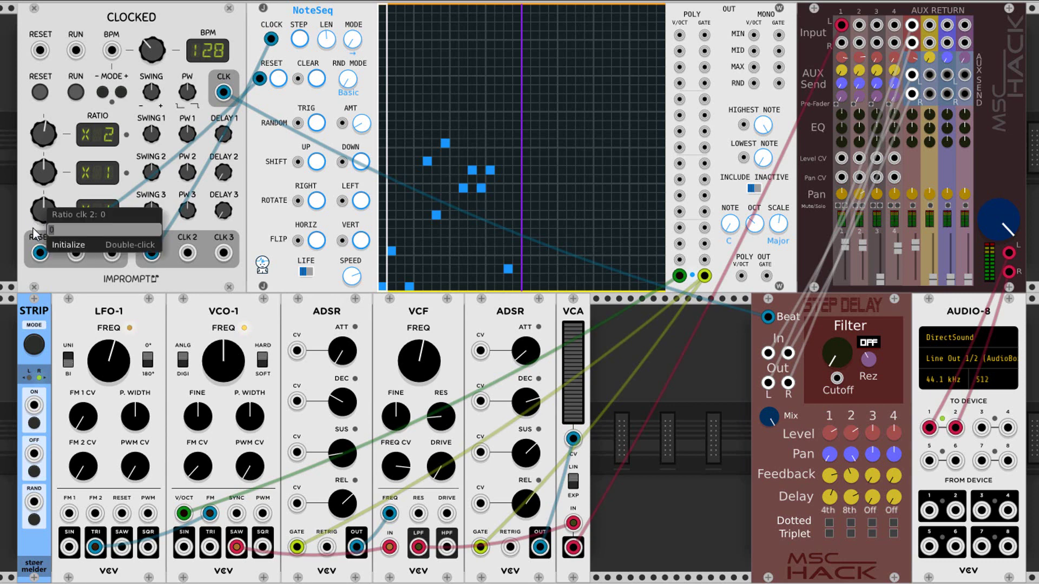
left_click(30, 226)
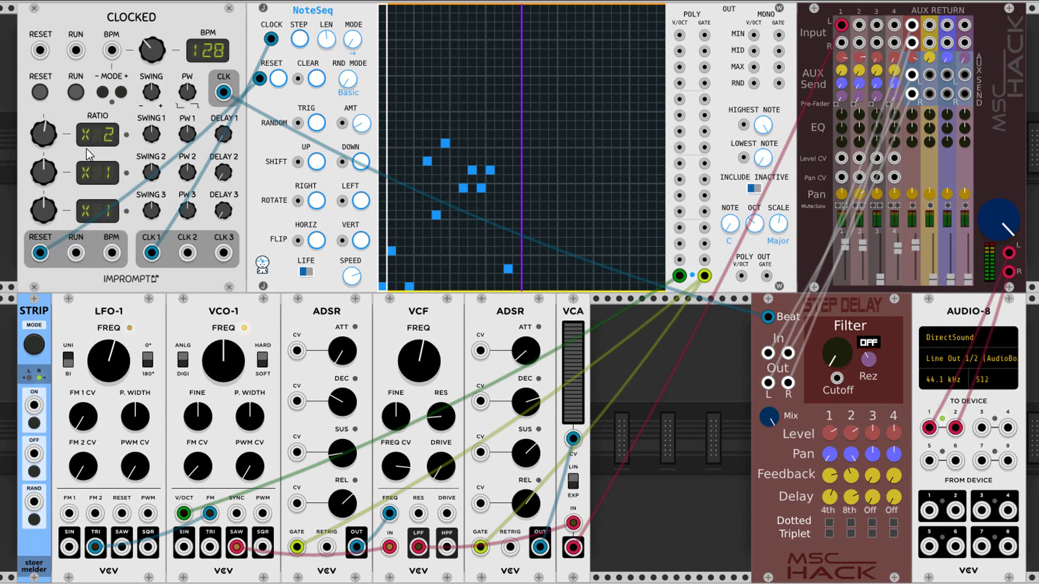
Inspect the context menus of the master clock tempo, the Clocked module and the ADSR
right_click(147, 50)
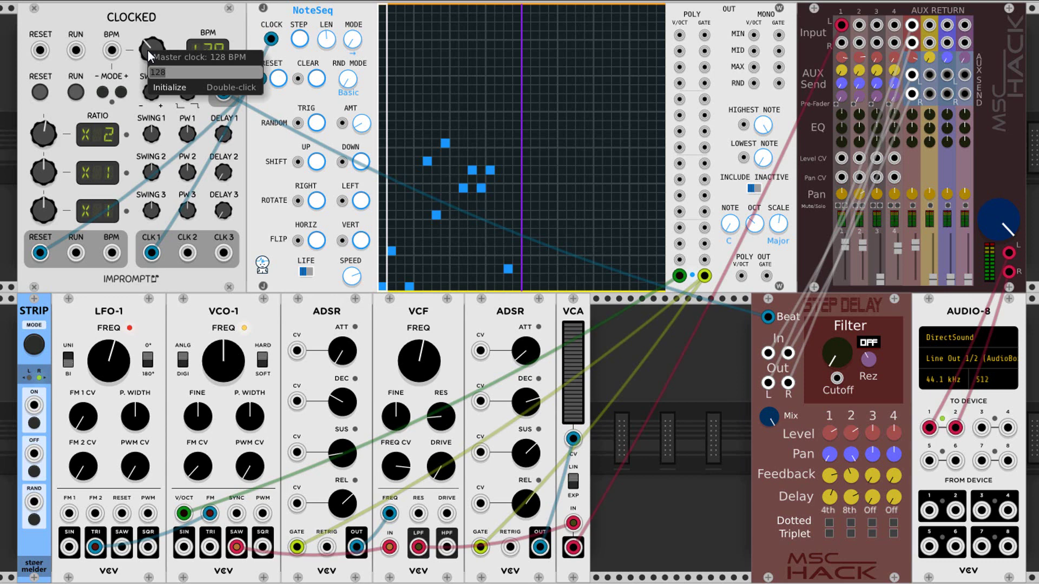
left_click(147, 30)
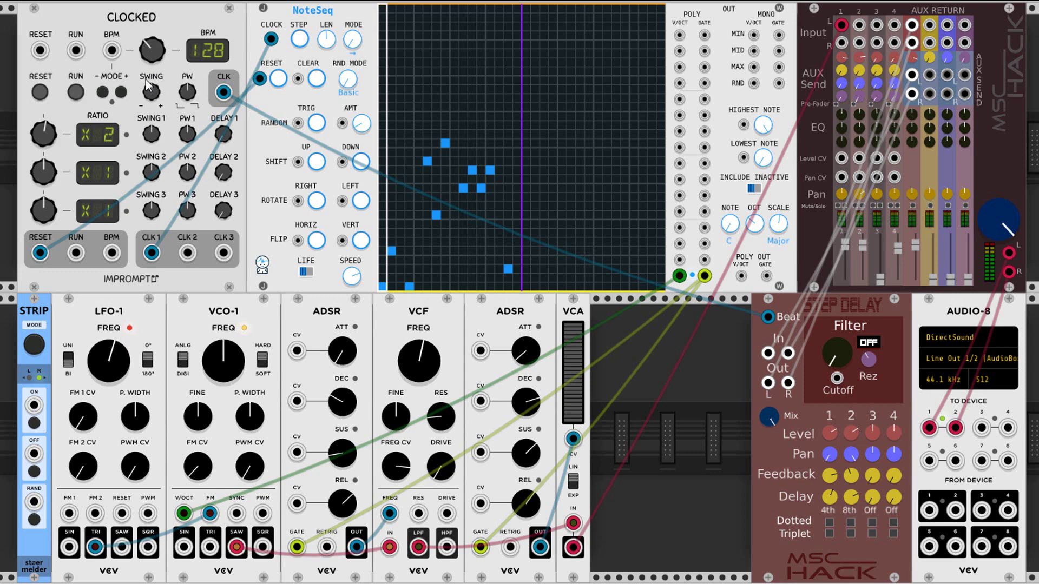
right_click(133, 22)
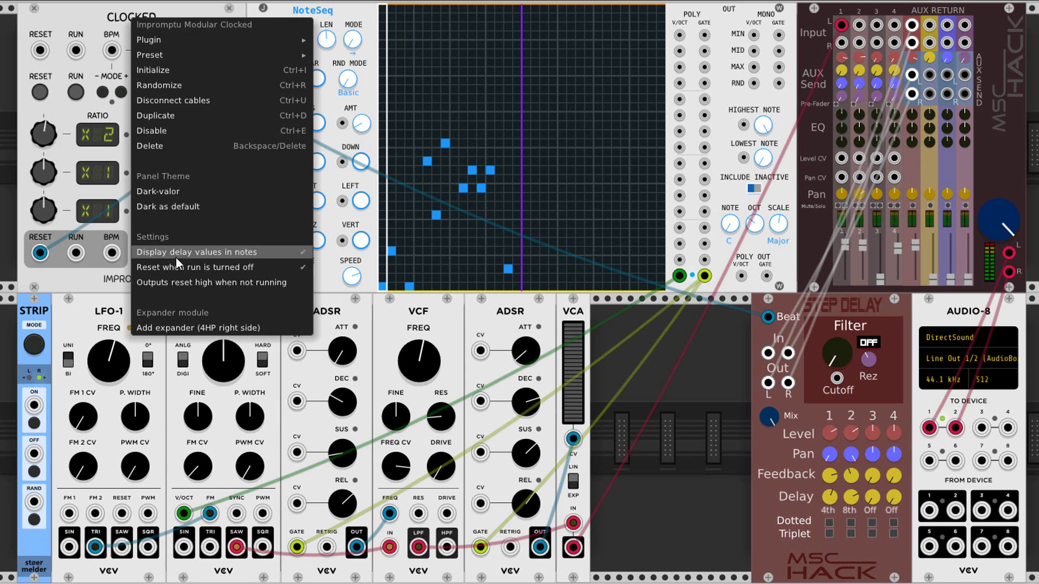
left_click(85, 15)
right_click(324, 315)
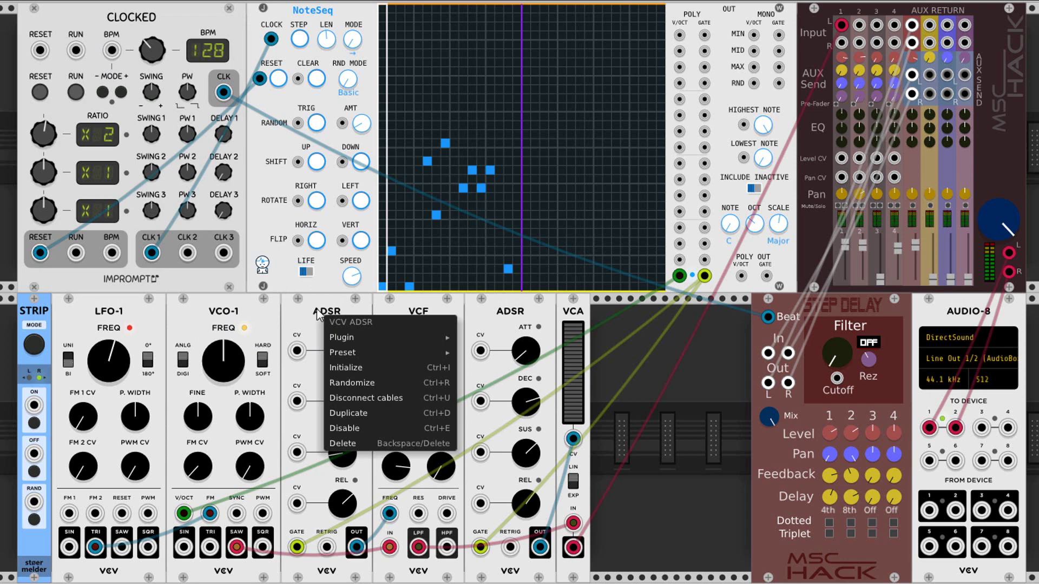
left_click(313, 316)
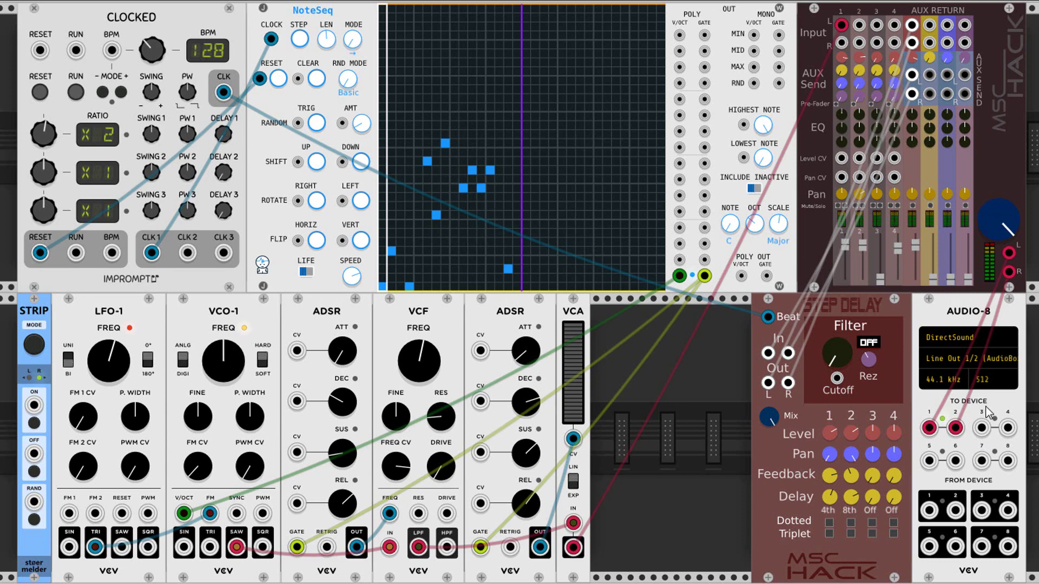
Review Audio-8's driver and output device, keeping DirectSound and Line Out 1/2
left_click(970, 339)
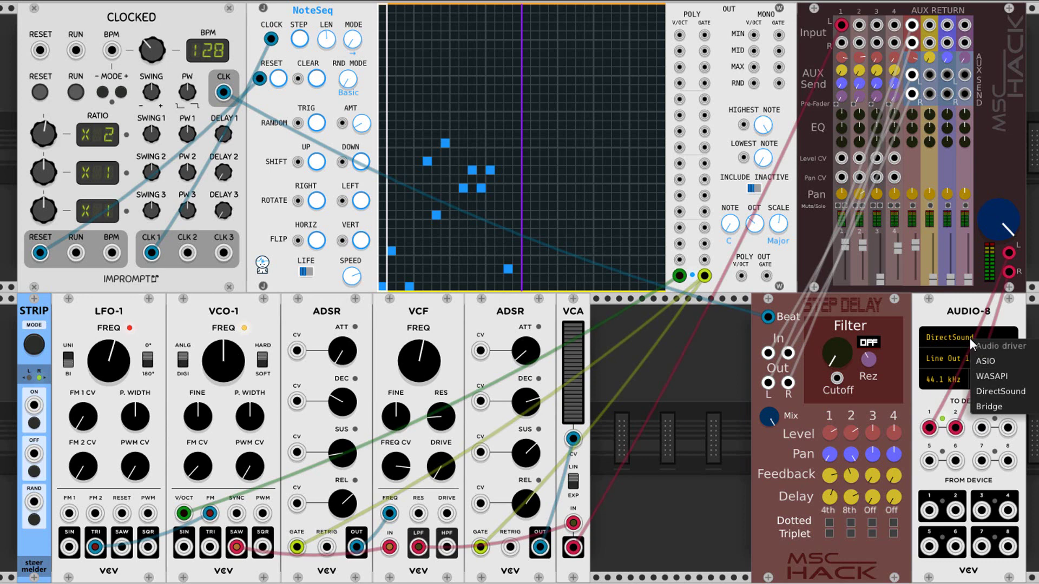
left_click(1001, 361)
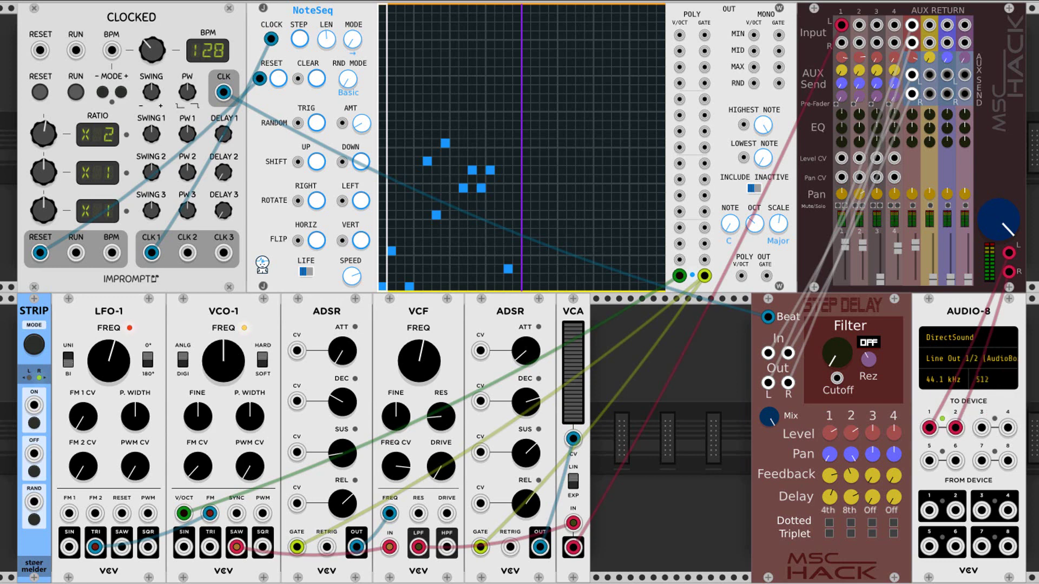
left_click(955, 360)
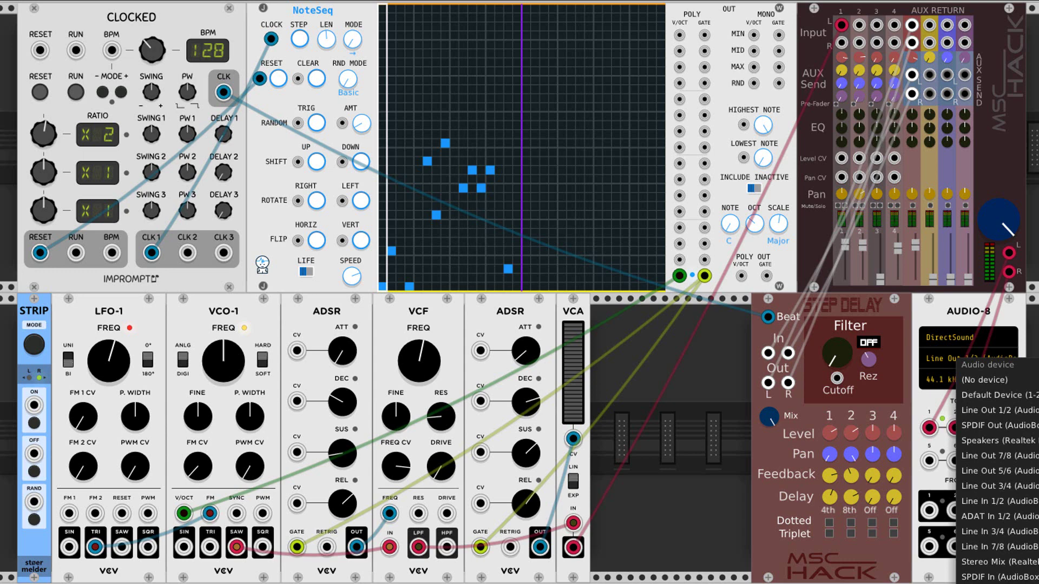
key("Escape")
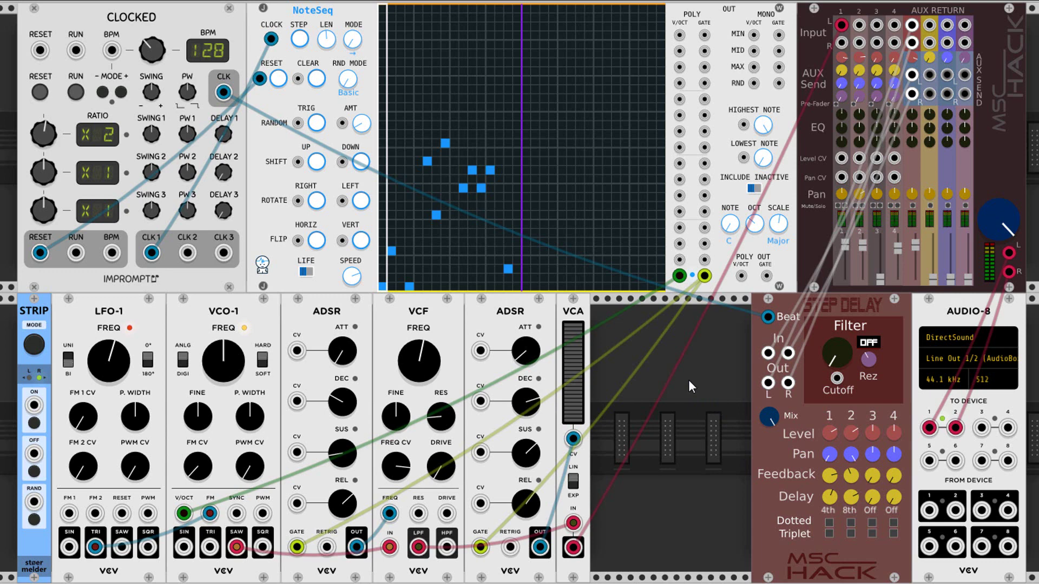
Place SLM's The Tailor from the module library beside the VCA
scroll(688, 379, "up", 10)
right_click(682, 399)
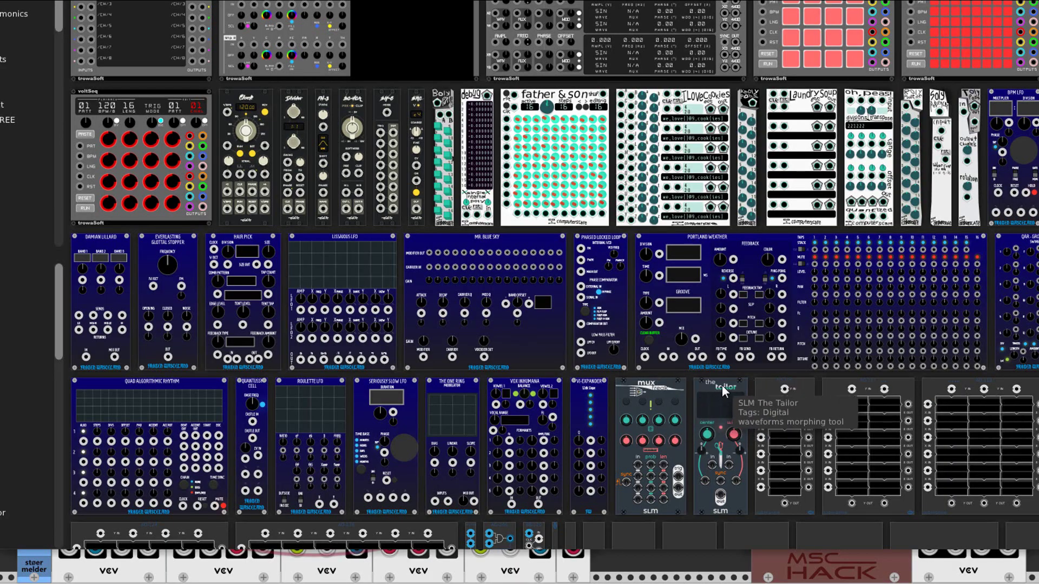
left_click_drag(722, 385, 676, 391)
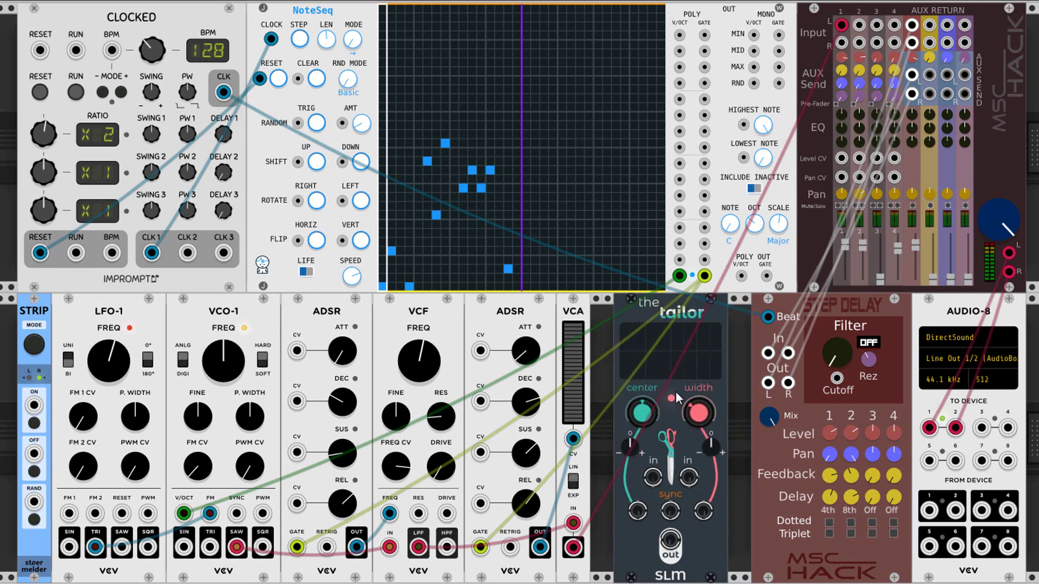
Delete the selected Tailor module, emptying the gap between VCA and Step Delay
key("Delete")
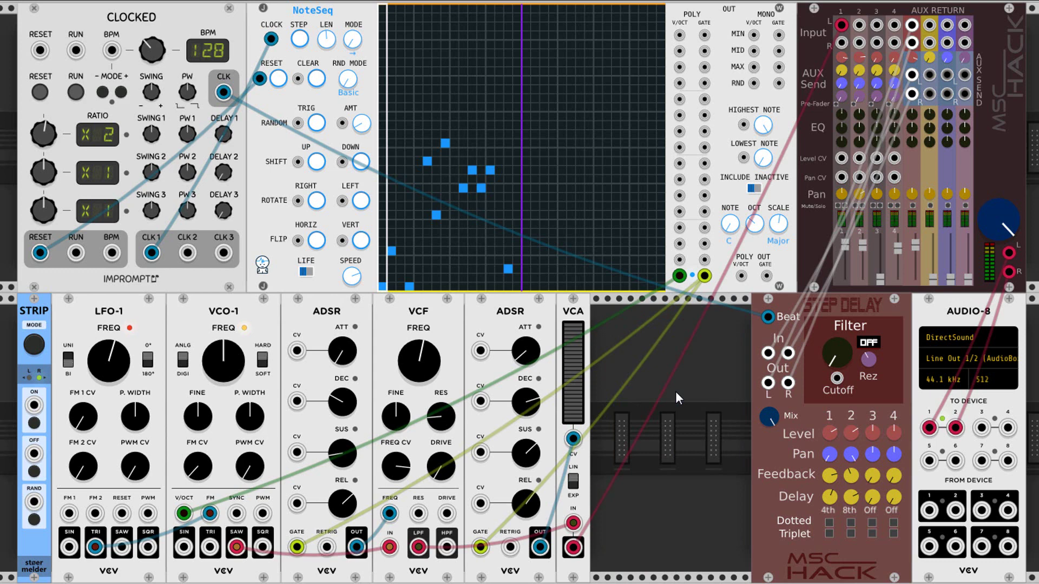